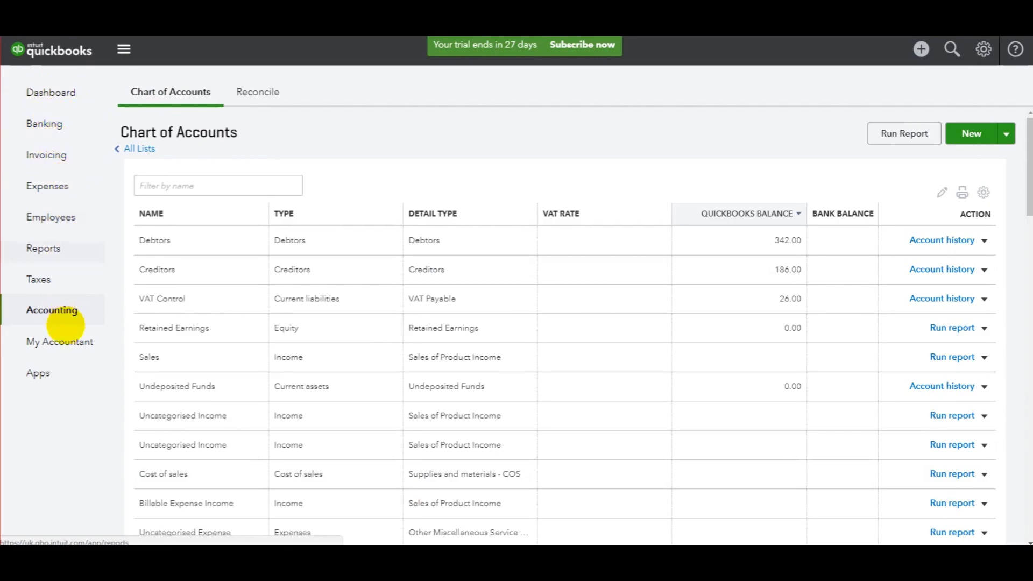
From Invoicing > Customers, open SM Accounting's transactions showing invoices 1002 and 1003 (£342.00 open)
{"action": "left_click", "coordinate": [62, 156]}
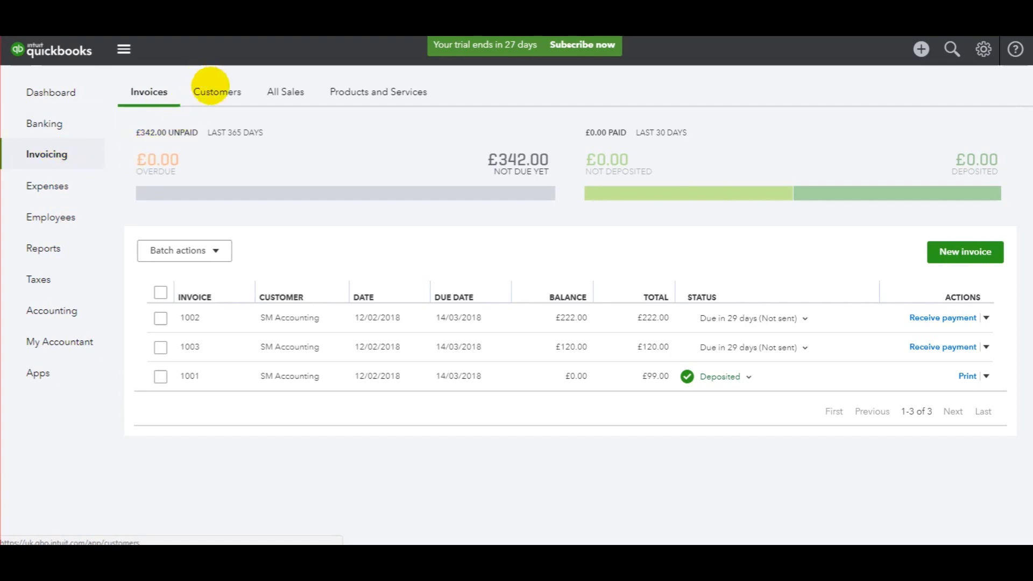
{"action": "left_click", "coordinate": [212, 90]}
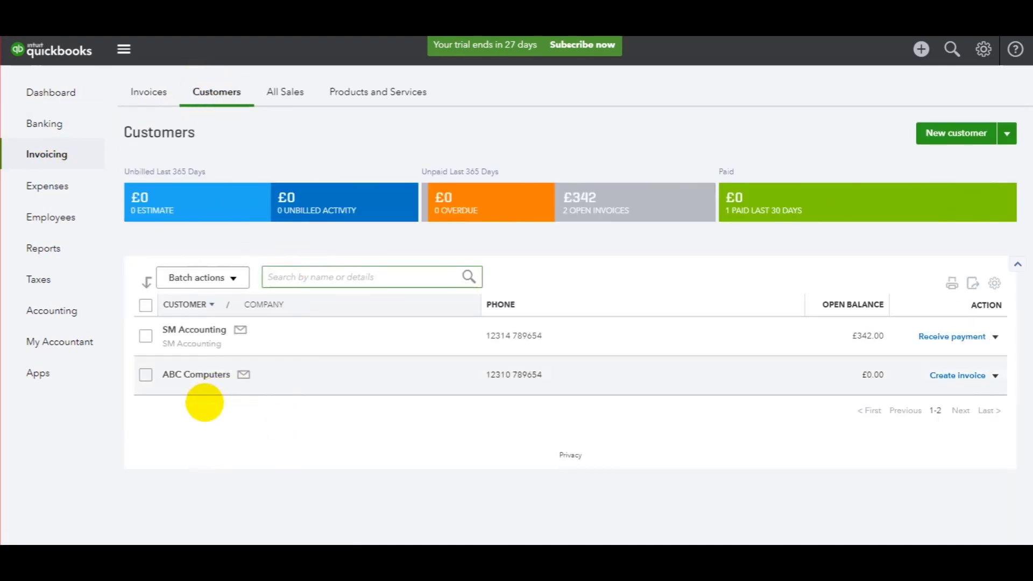
{"action": "left_click", "coordinate": [205, 330]}
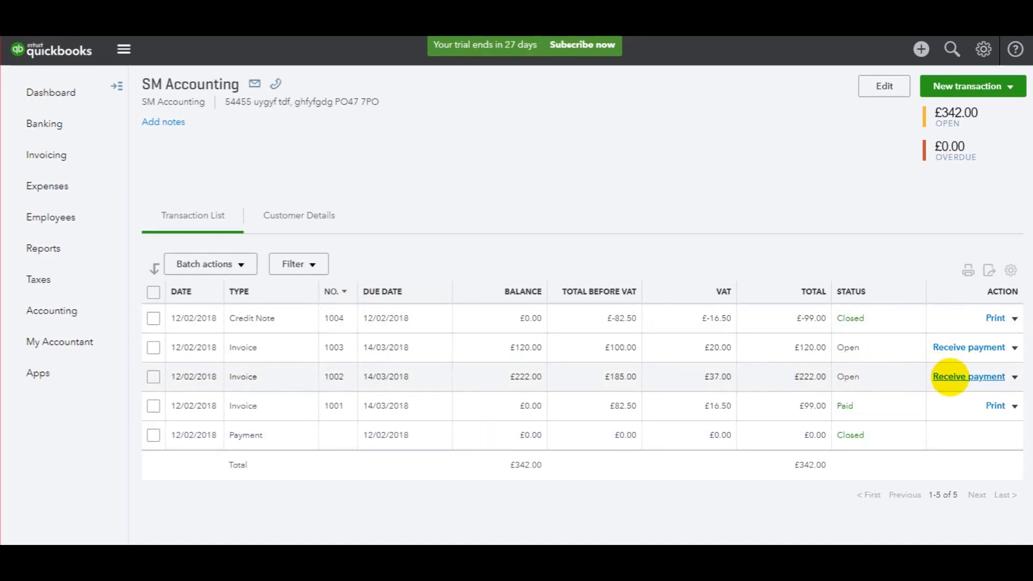
Start receiving payment for invoice 1002, dated 13/02/2018
{"action": "left_click", "coordinate": [950, 377]}
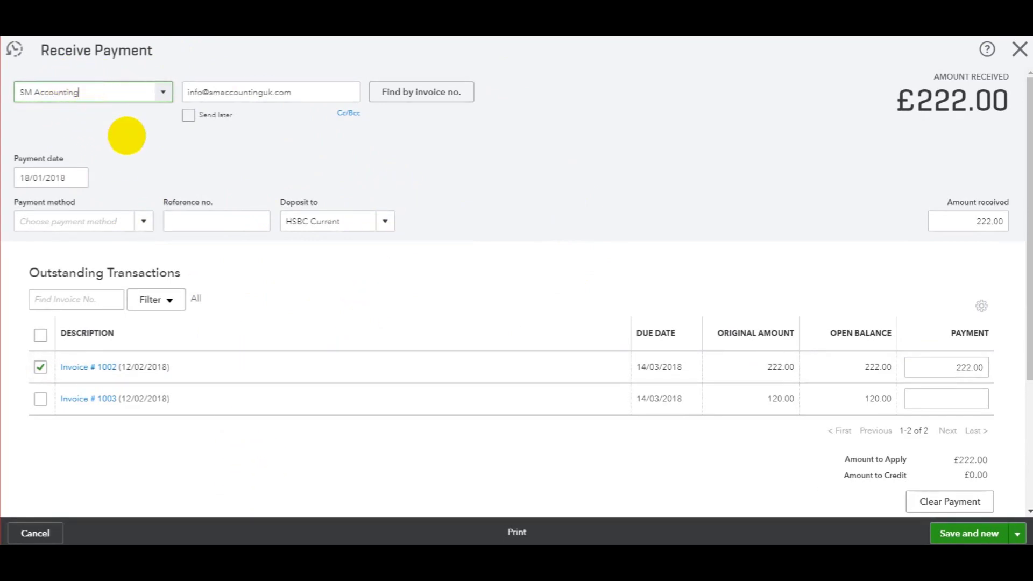
{"action": "left_click", "coordinate": [77, 177]}
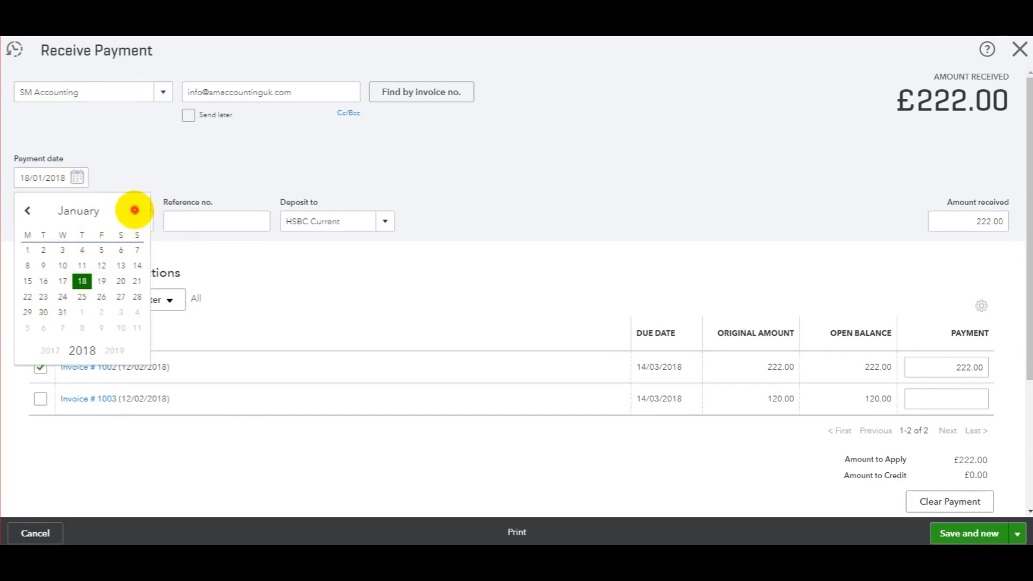
{"action": "left_click", "coordinate": [135, 210]}
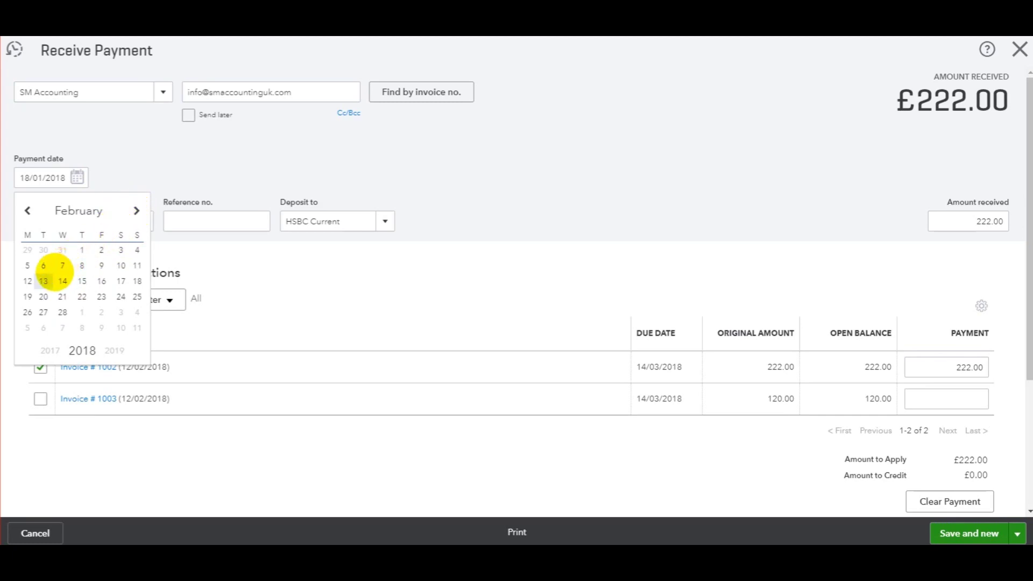
{"action": "left_click", "coordinate": [44, 279]}
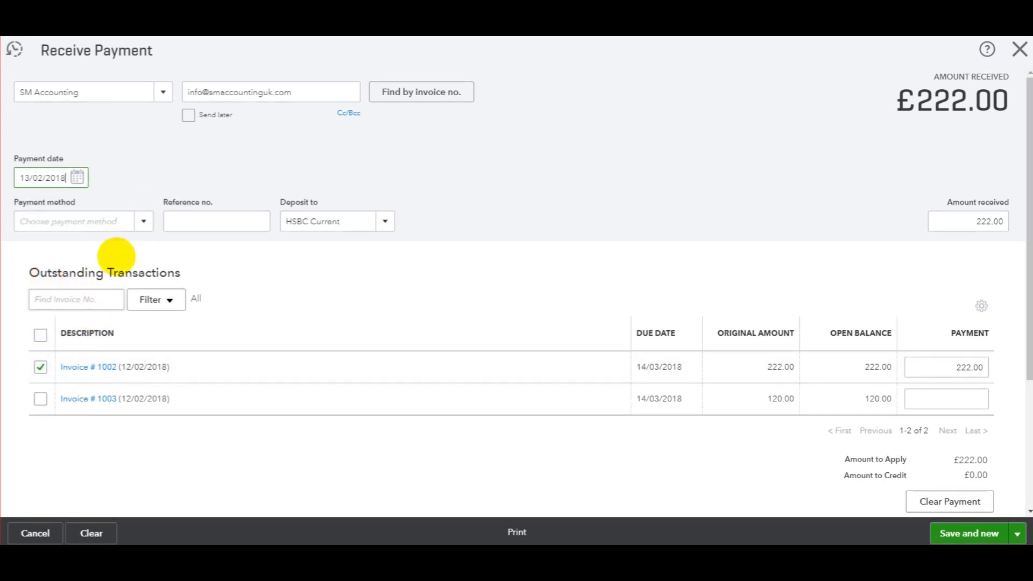
Create a new BACS payment method and select it for the payment
{"action": "left_click", "coordinate": [137, 222]}
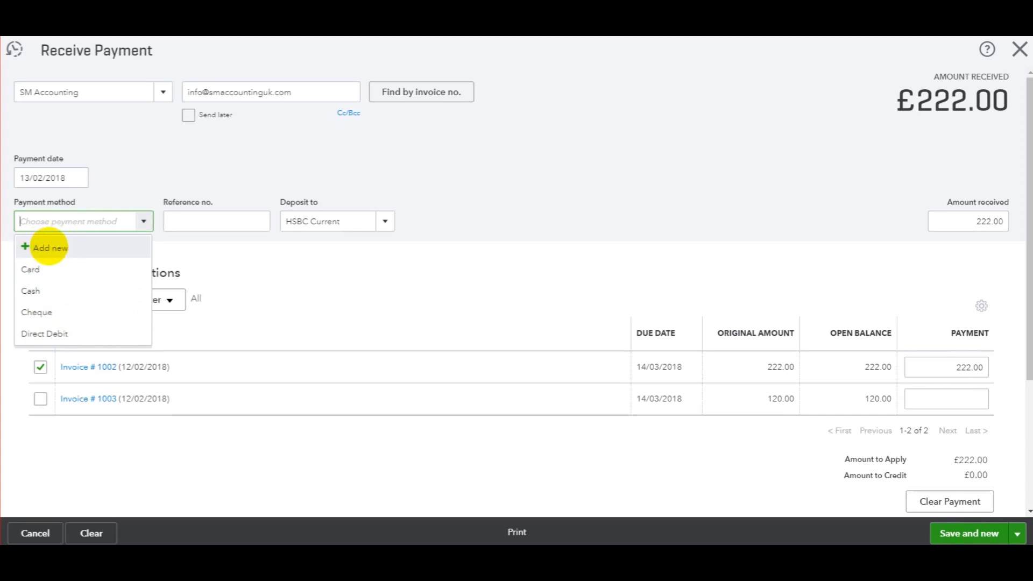
{"action": "left_click", "coordinate": [50, 244]}
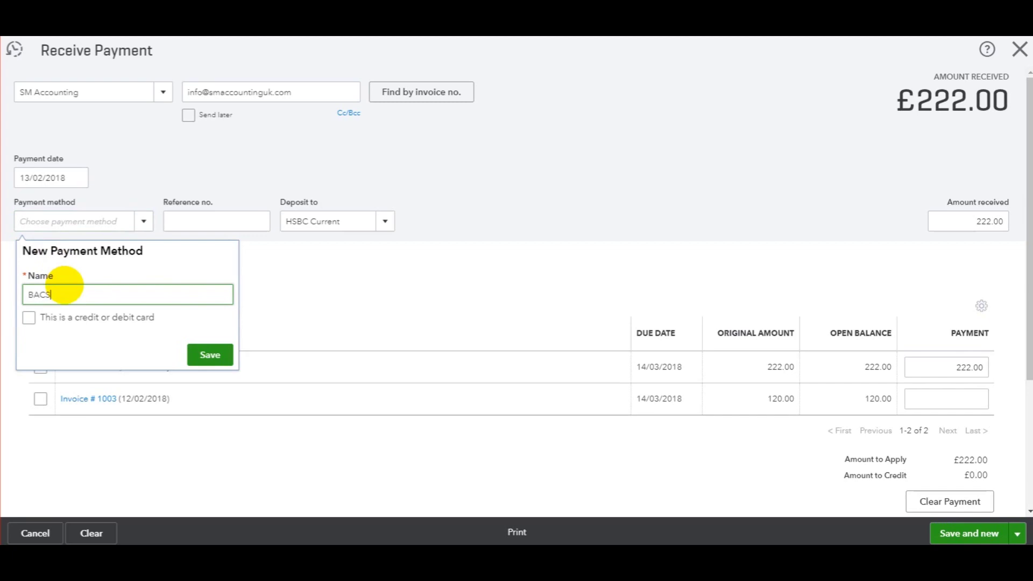
{"action": "left_click", "coordinate": [207, 353]}
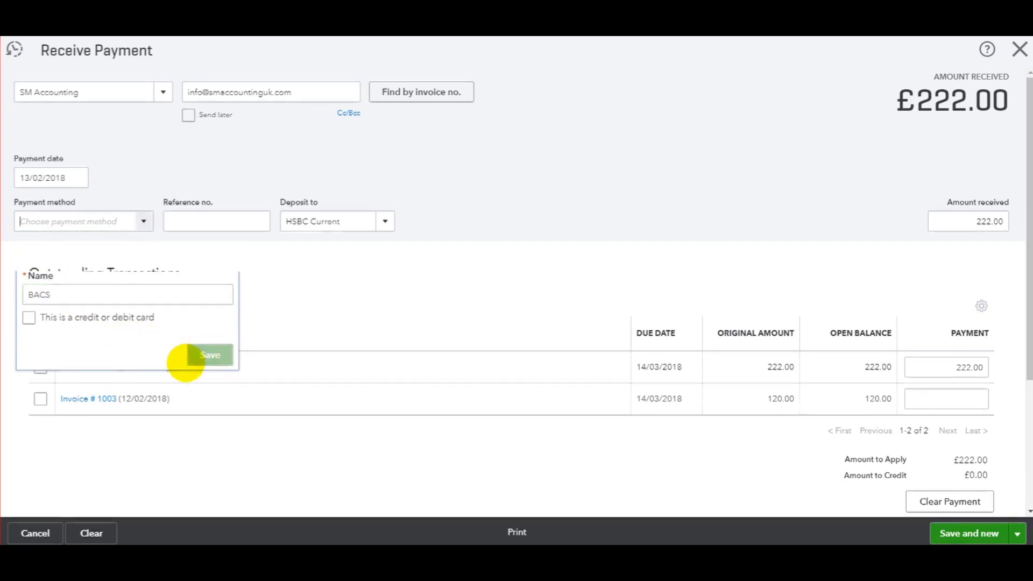
{"action": "left_click", "coordinate": [143, 221]}
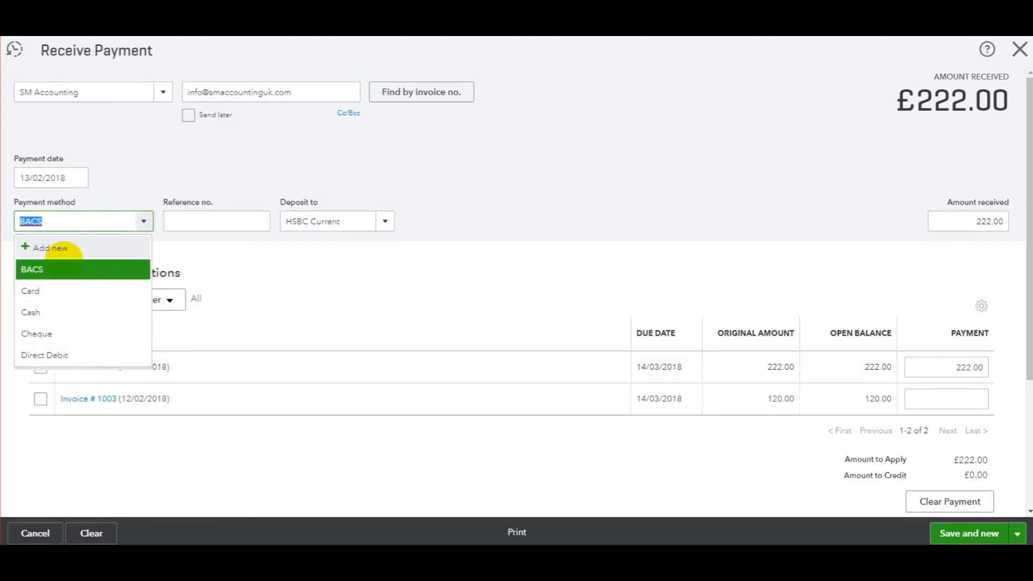
{"action": "left_click", "coordinate": [77, 269]}
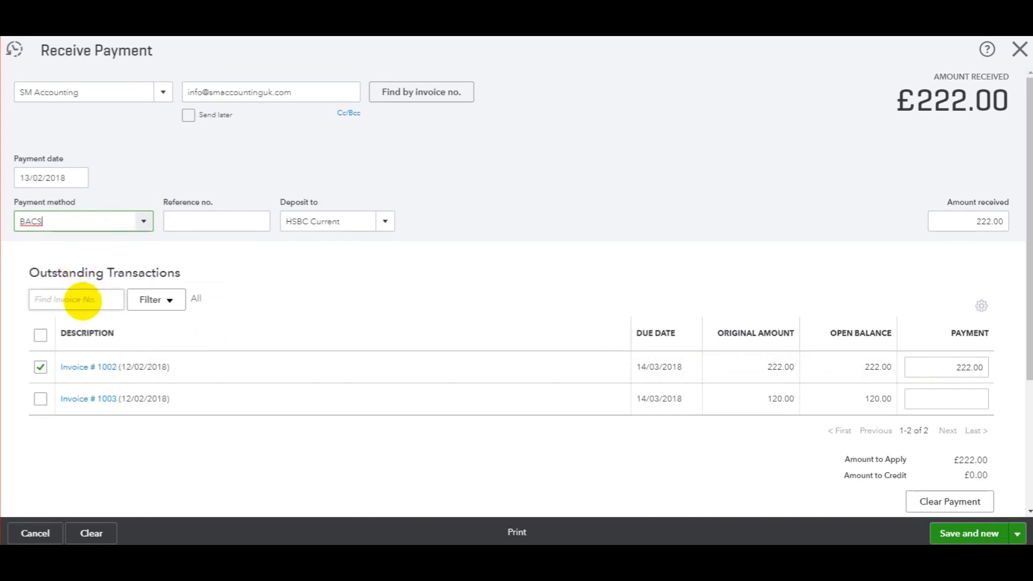
{"action": "left_click", "coordinate": [200, 219]}
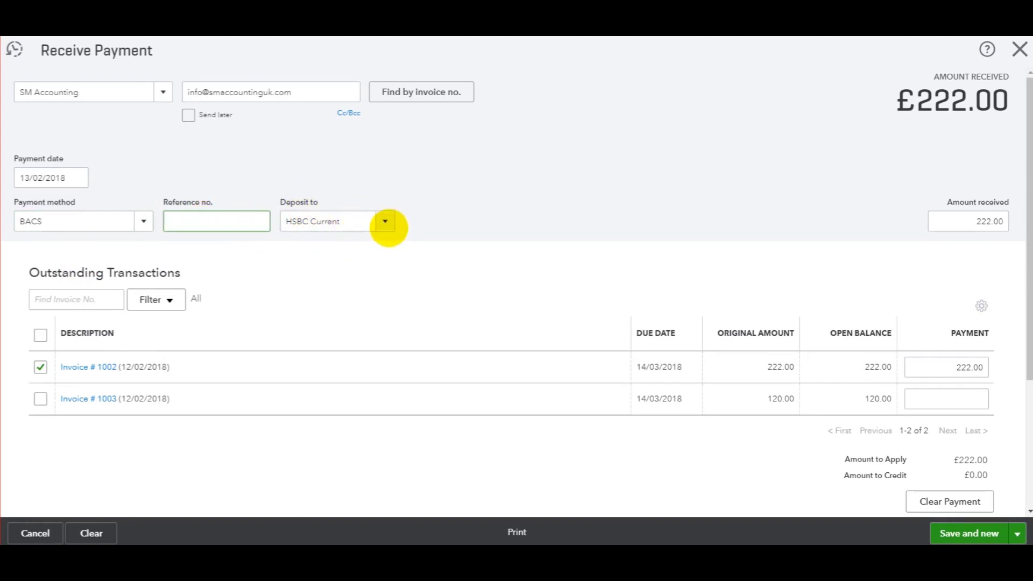
Keep HSBC Current as the deposit account and also apply the payment to invoice 1003
{"action": "left_click", "coordinate": [385, 222]}
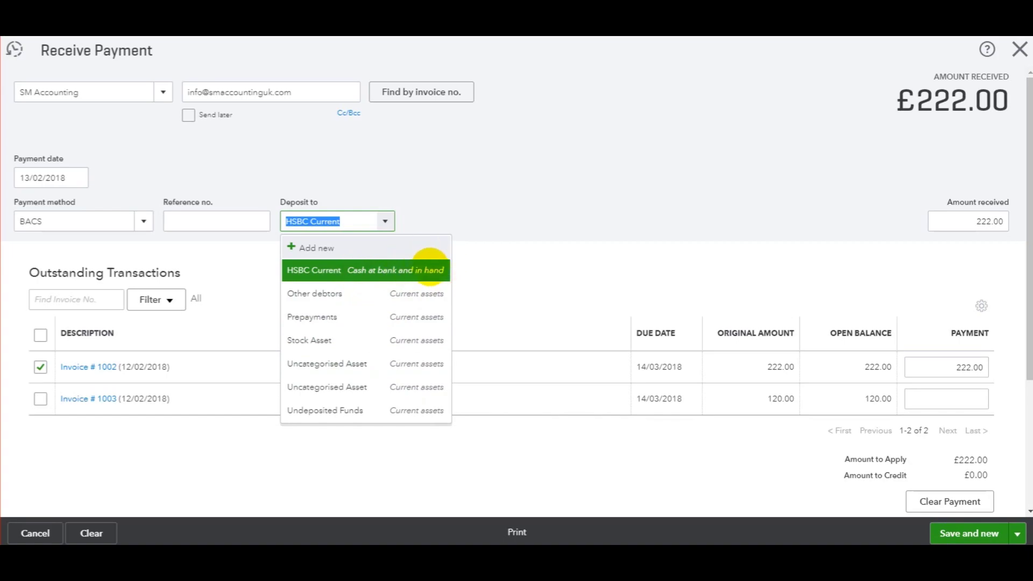
{"action": "left_click", "coordinate": [507, 265]}
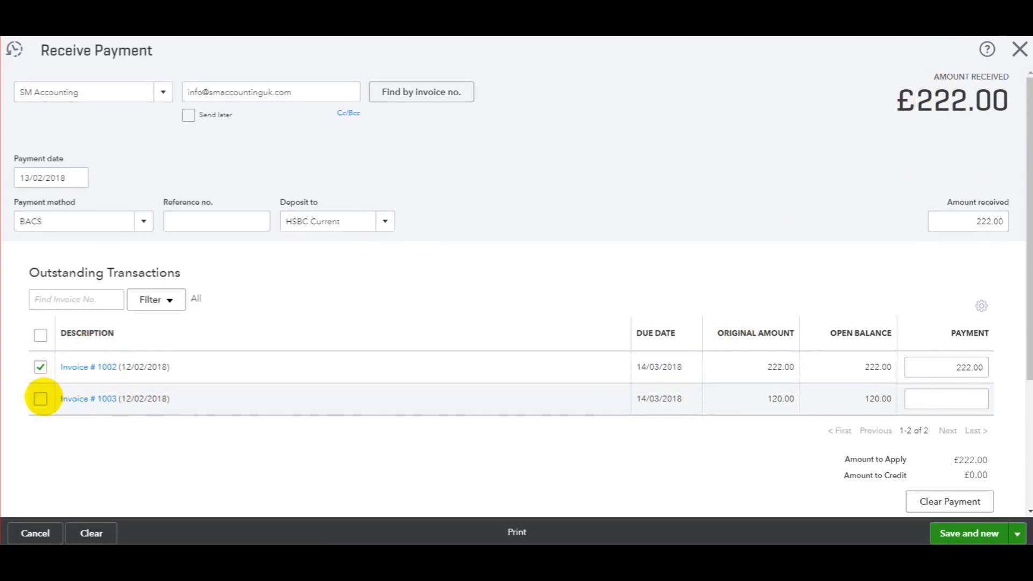
{"action": "left_click", "coordinate": [40, 398]}
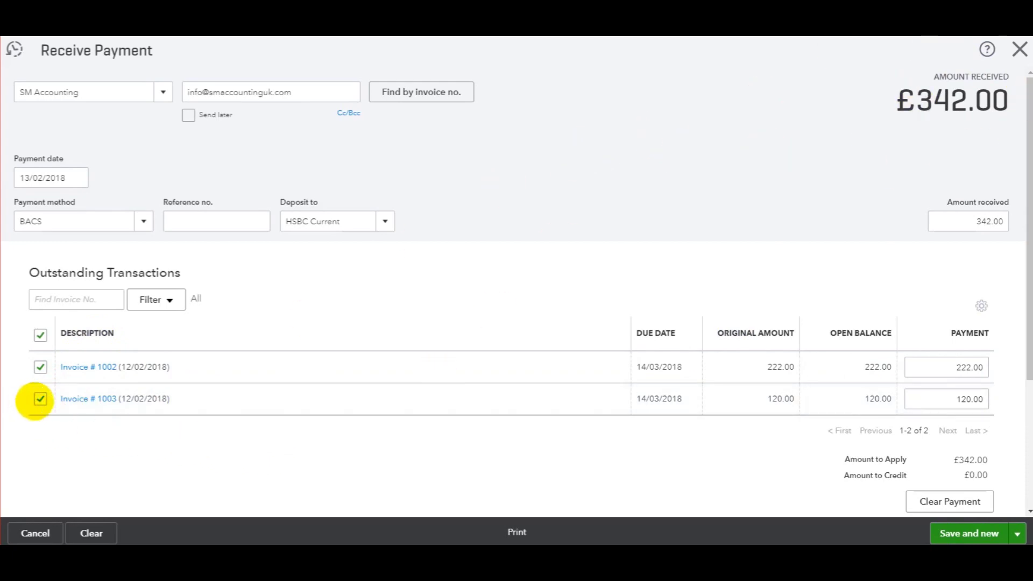
Clear both invoice selections and set the amount received to £250
{"action": "left_click", "coordinate": [40, 399]}
{"action": "left_click", "coordinate": [39, 365]}
{"action": "key", "text": "ctrl+alt+s"}
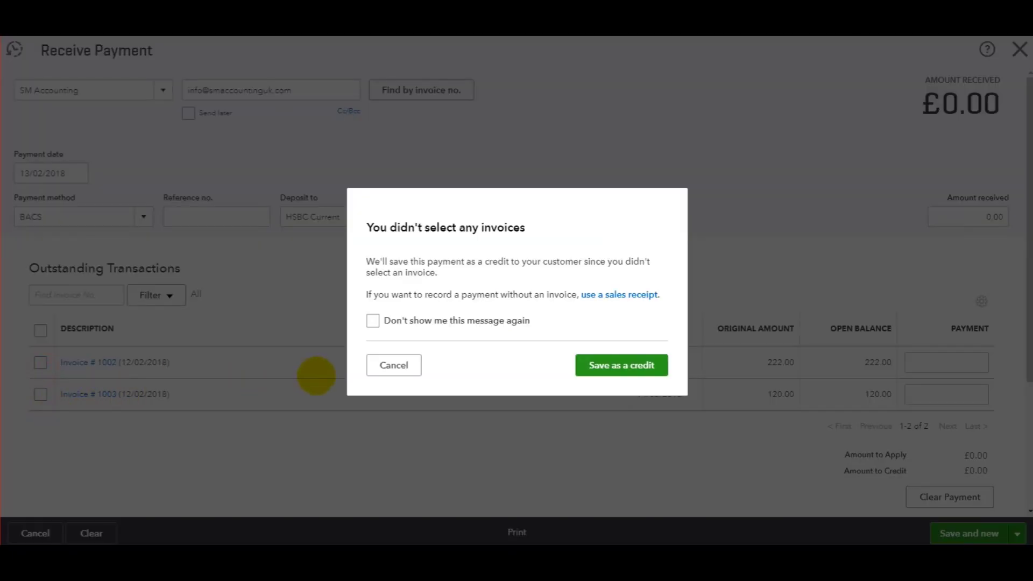
{"action": "left_click", "coordinate": [395, 365]}
{"action": "left_click", "coordinate": [953, 215]}
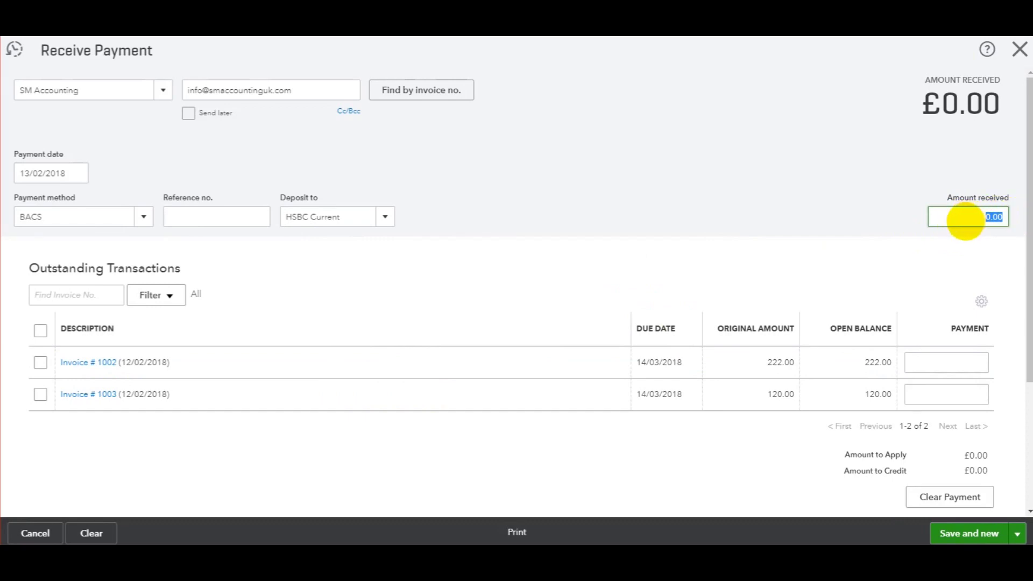
{"action": "type", "text": "250"}
{"action": "key", "text": "Tab"}
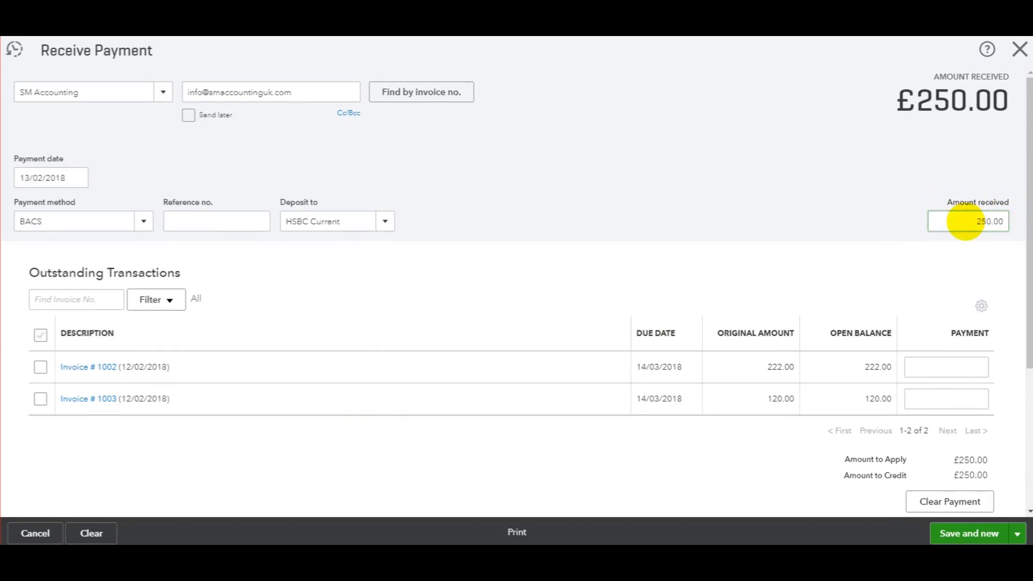
Apply £222.00 to invoice 1002 and £28.00 to invoice 1003
{"action": "left_click", "coordinate": [938, 370]}
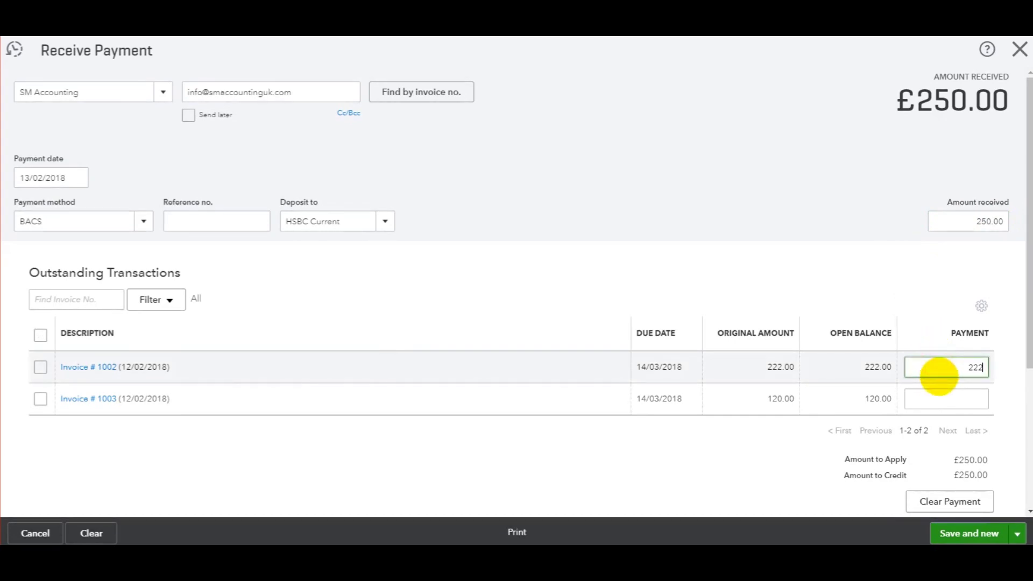
{"action": "left_click", "coordinate": [941, 398]}
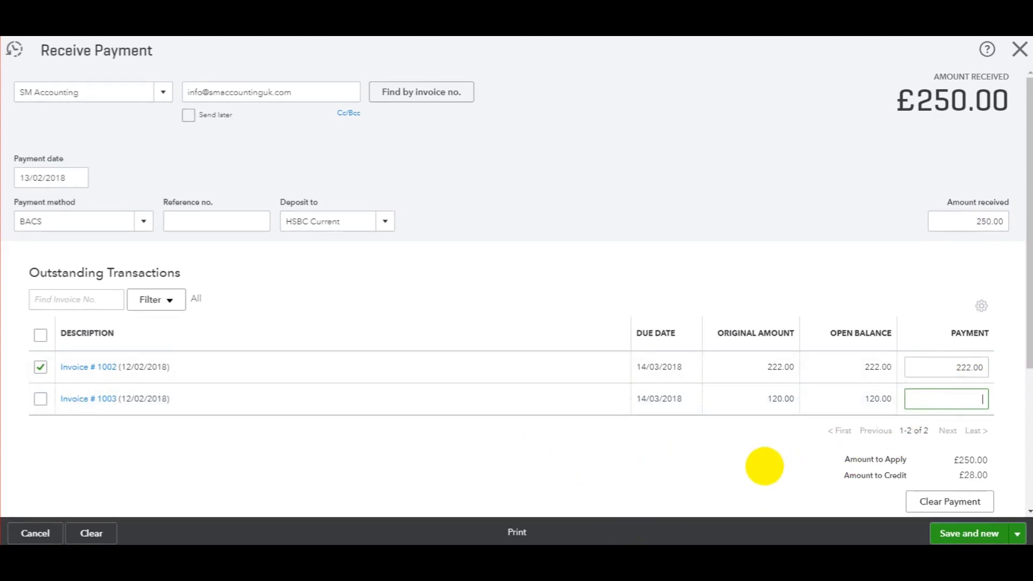
{"action": "type", "text": "28"}
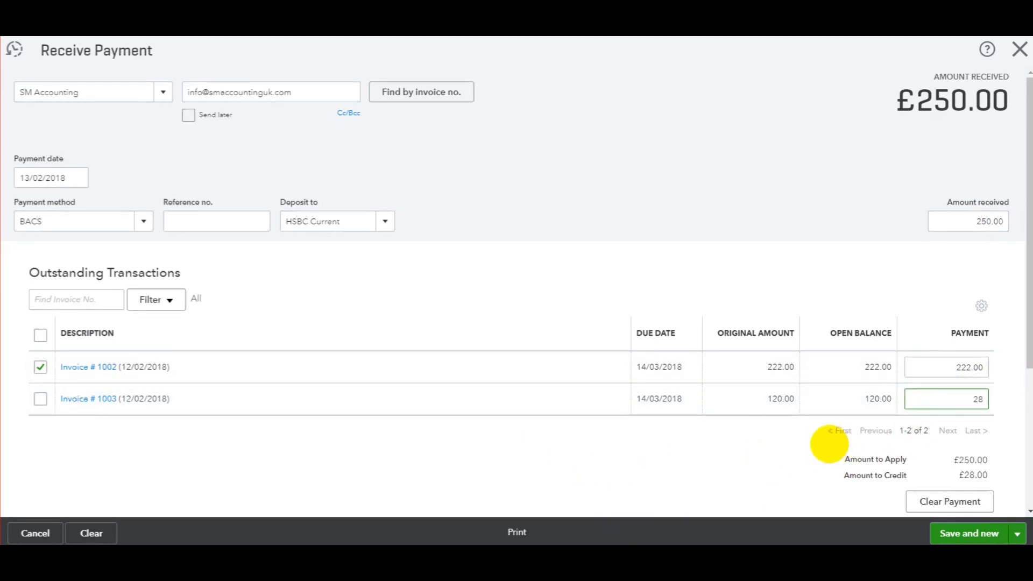
{"action": "left_click", "coordinate": [421, 434]}
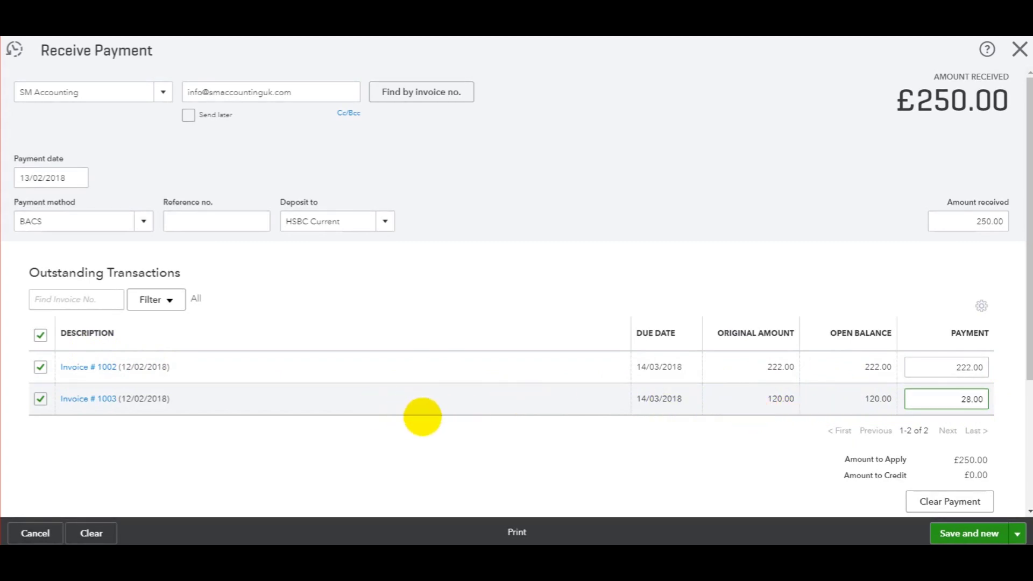
Discard the £250 payment and restart invoice 1002's payment dated 13/02/2018 via BACS
{"action": "left_click", "coordinate": [1019, 49]}
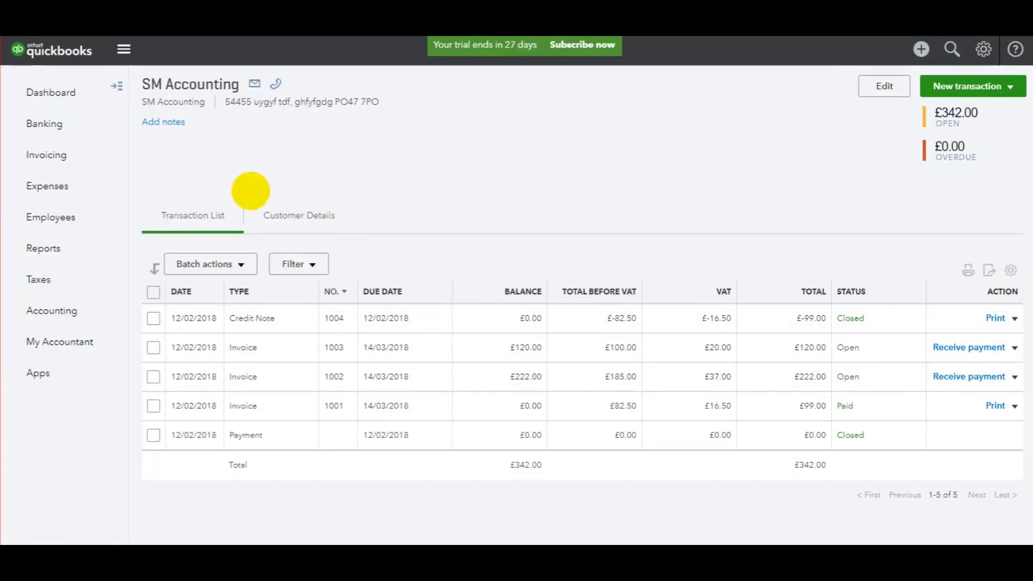
{"action": "left_click", "coordinate": [945, 374]}
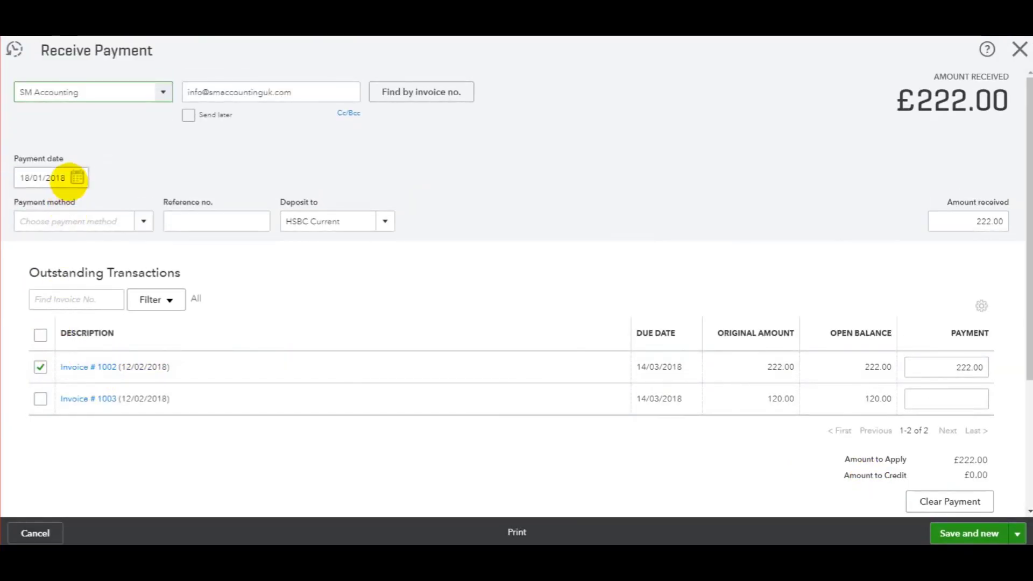
{"action": "left_click", "coordinate": [76, 178]}
{"action": "left_click", "coordinate": [136, 210]}
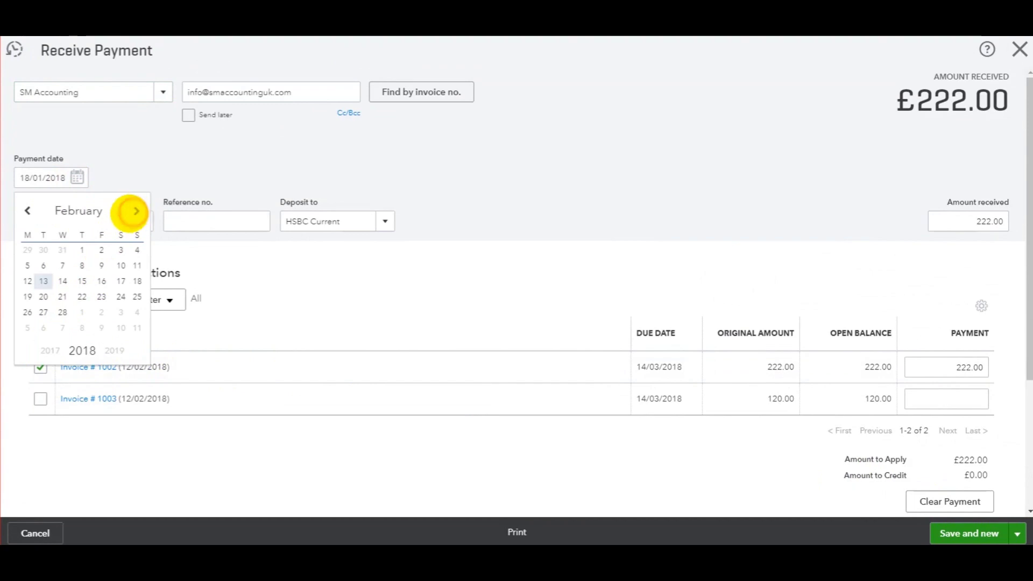
{"action": "left_click", "coordinate": [43, 280]}
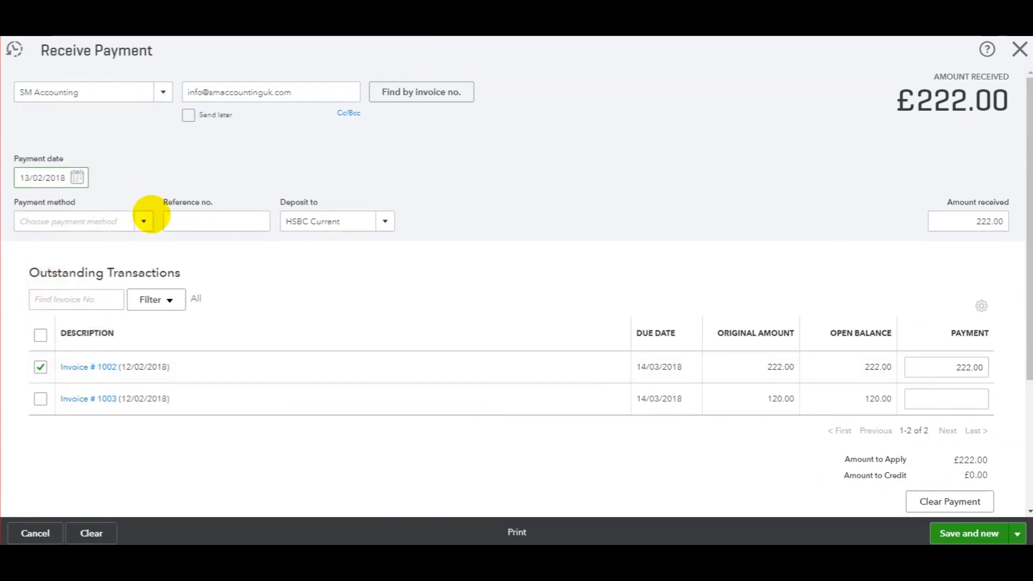
{"action": "left_click", "coordinate": [144, 222]}
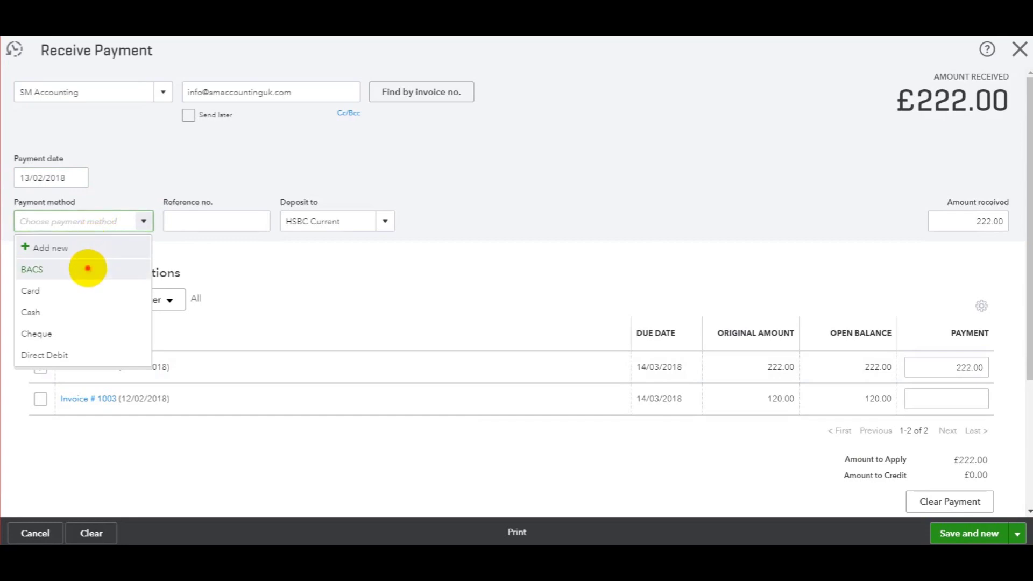
{"action": "left_click", "coordinate": [88, 269]}
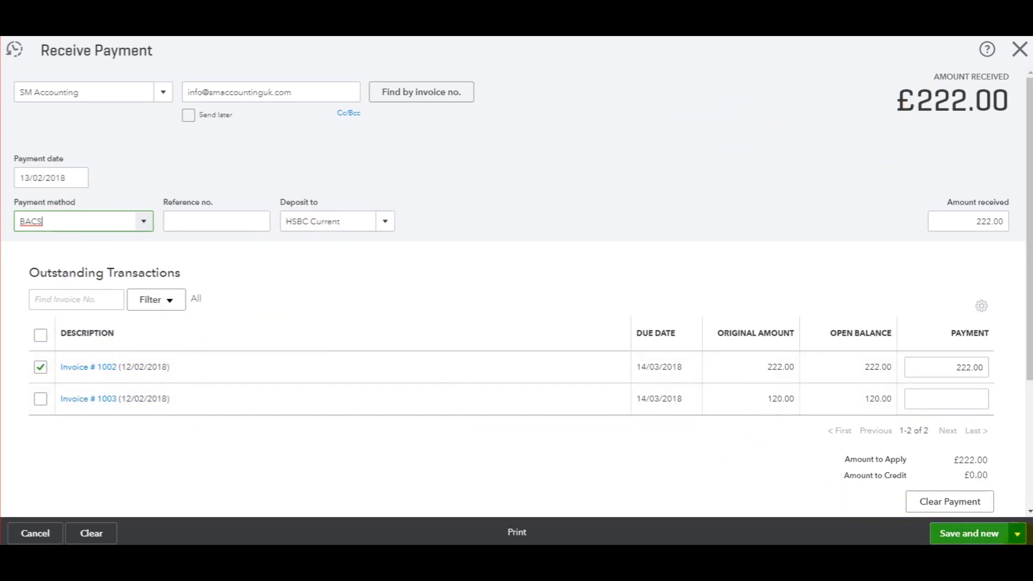
{"action": "left_click", "coordinate": [1016, 533]}
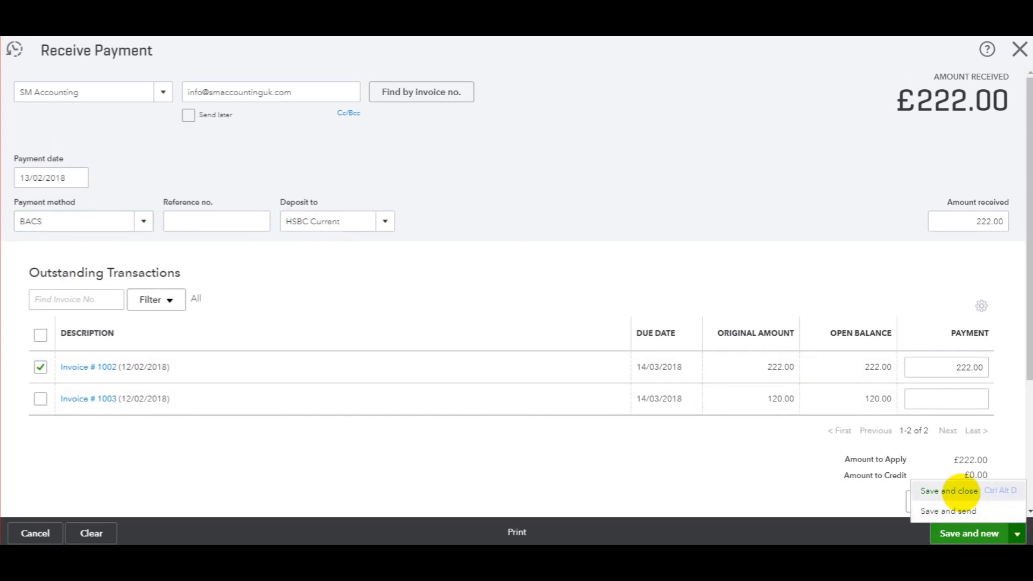
Save and close the £222.00 payment, marking invoice 1002 as Paid
{"action": "left_click", "coordinate": [962, 491]}
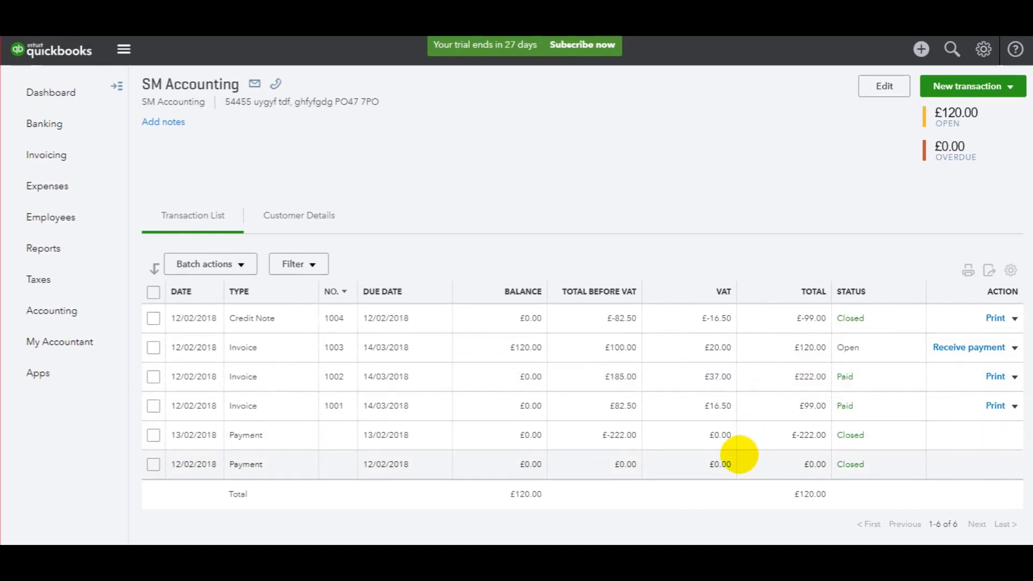
Create a statement for SM Accounting starting 01/01/2018 and preview it
{"action": "left_click", "coordinate": [975, 86]}
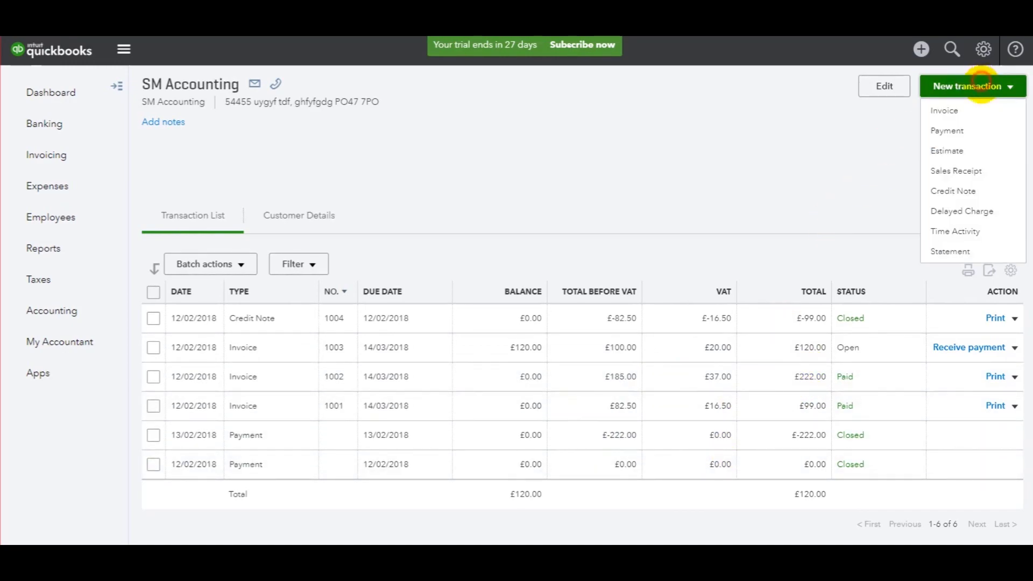
{"action": "left_click", "coordinate": [945, 252]}
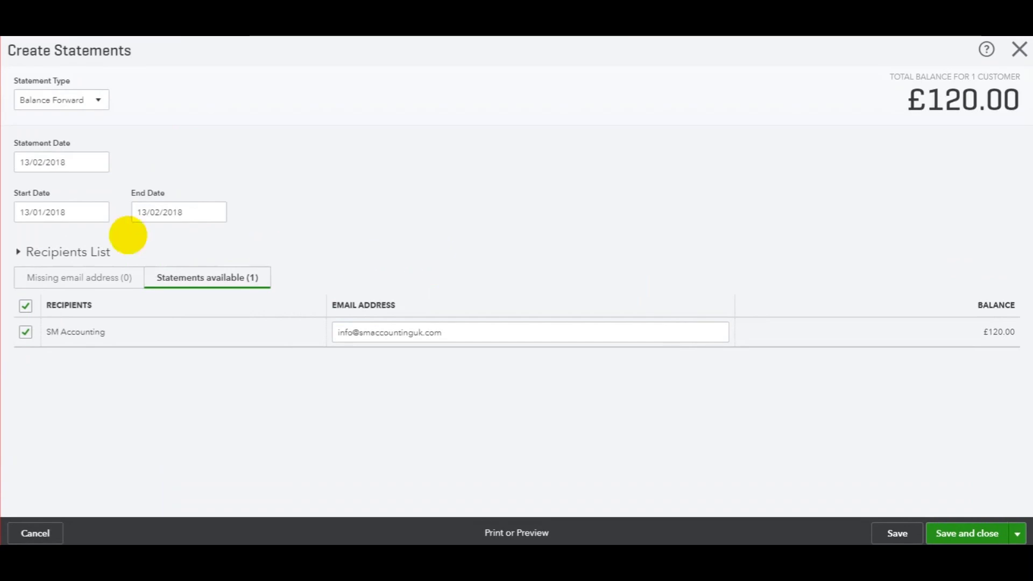
{"action": "left_click", "coordinate": [97, 212]}
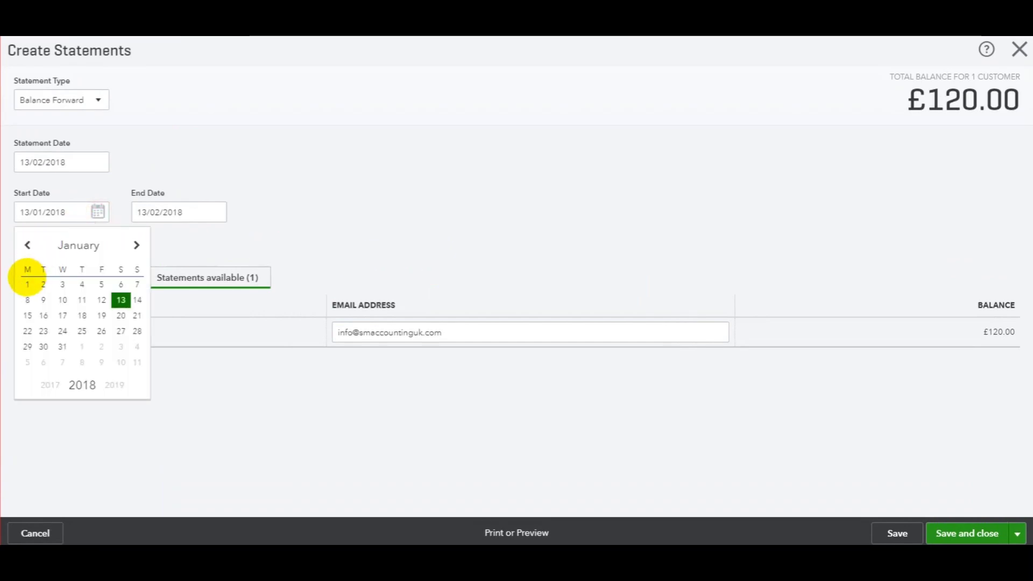
{"action": "left_click", "coordinate": [27, 284]}
{"action": "left_click", "coordinate": [40, 240]}
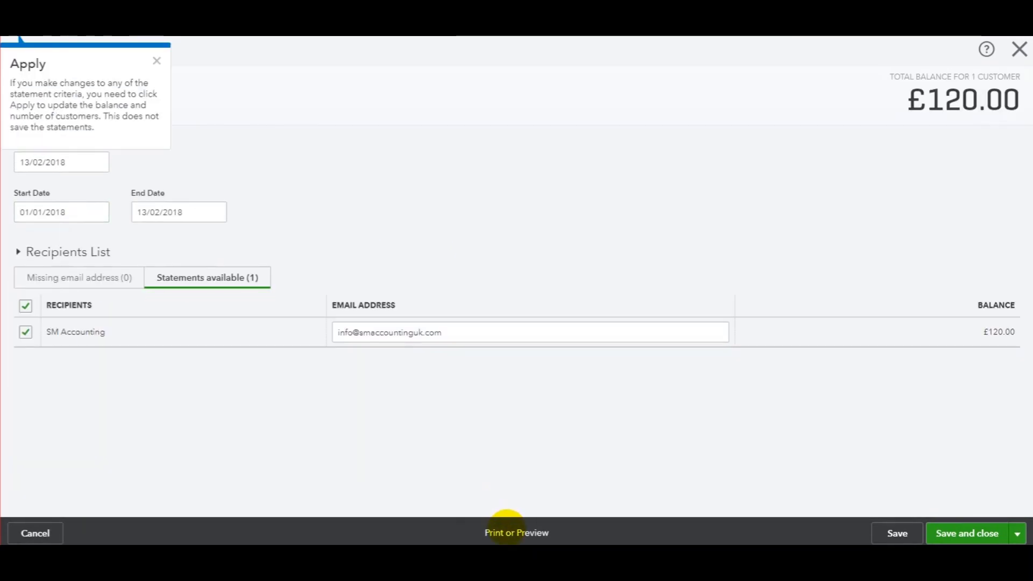
{"action": "left_click", "coordinate": [512, 532]}
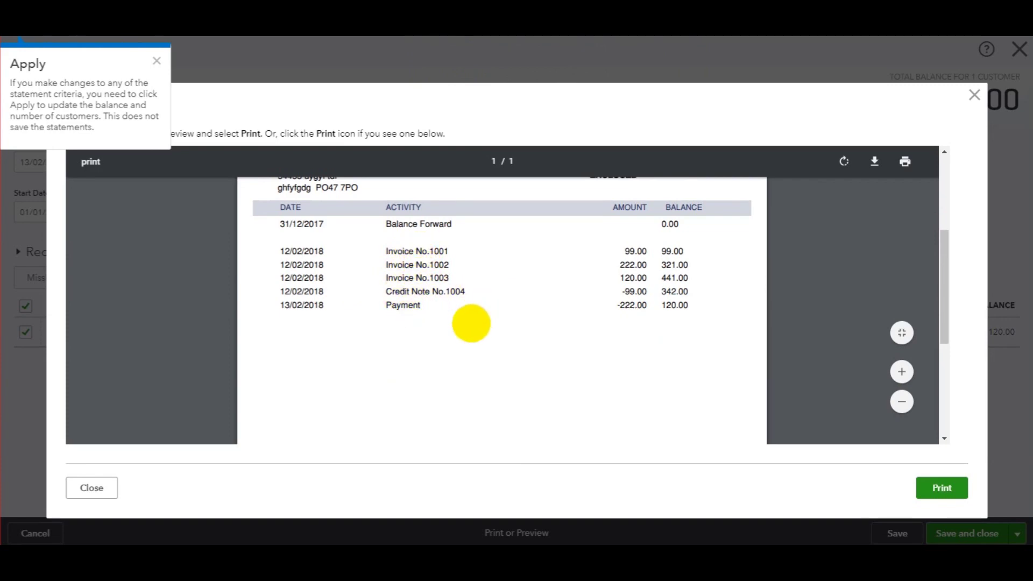
Highlight the 13/02/2018 -222.00 payment line in the preview, then close it
{"action": "left_click_drag", "start_coordinate": [282, 303], "coordinate": [684, 305]}
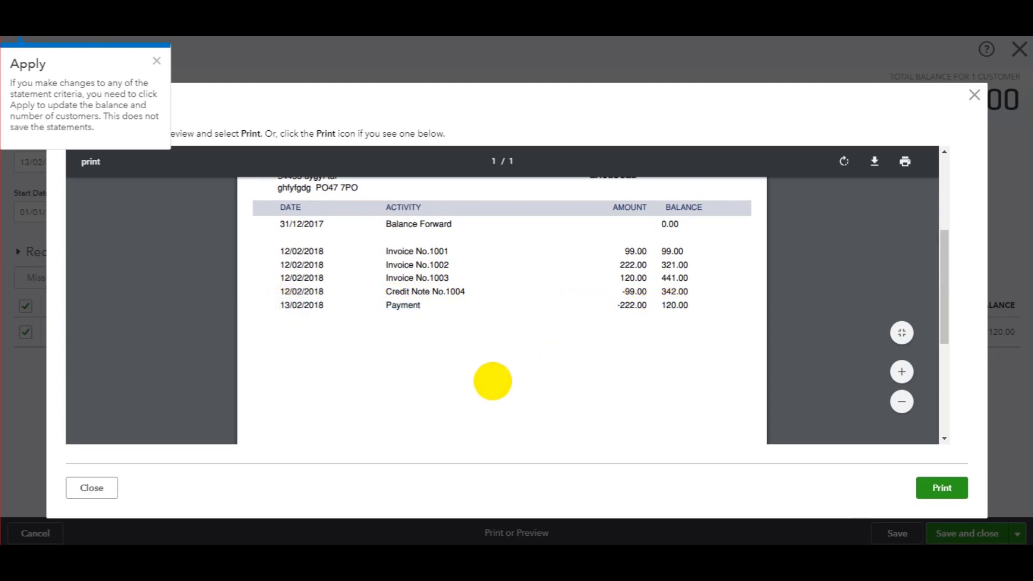
{"action": "left_click", "coordinate": [679, 305]}
{"action": "scroll", "coordinate": [648, 358], "scroll_direction": "down", "scroll_amount": 3}
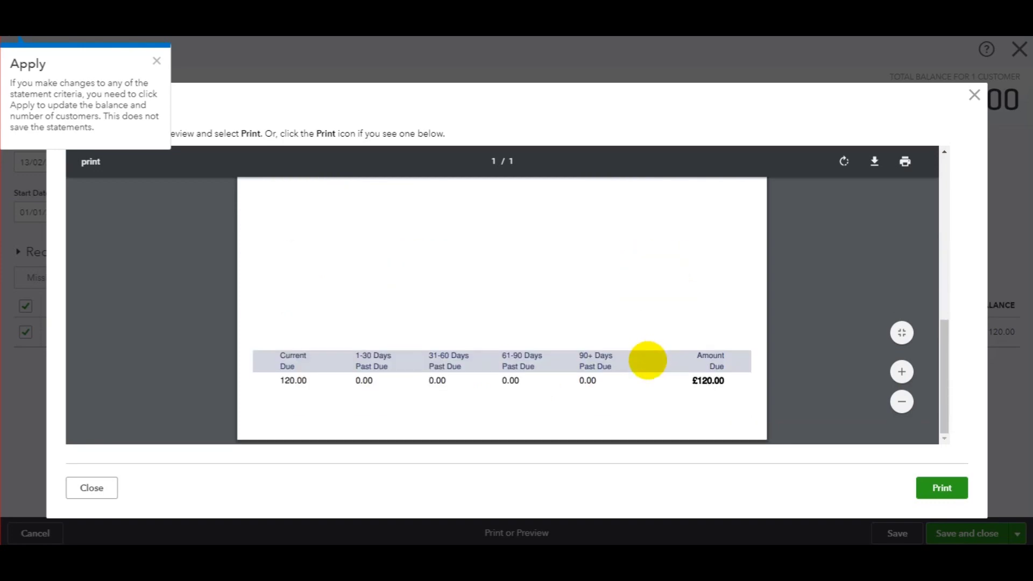
{"action": "left_click", "coordinate": [685, 376]}
{"action": "scroll", "coordinate": [689, 365], "scroll_direction": "up", "scroll_amount": 5}
{"action": "left_click", "coordinate": [974, 96]}
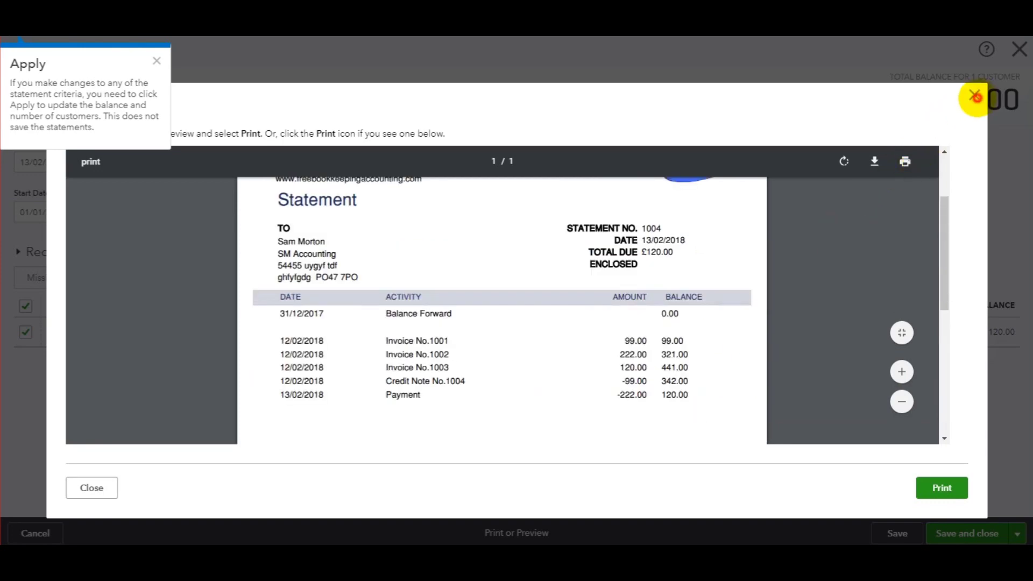
Close the statement, then open and discard a £120.00 payment for invoice 1003
{"action": "left_click", "coordinate": [1019, 49]}
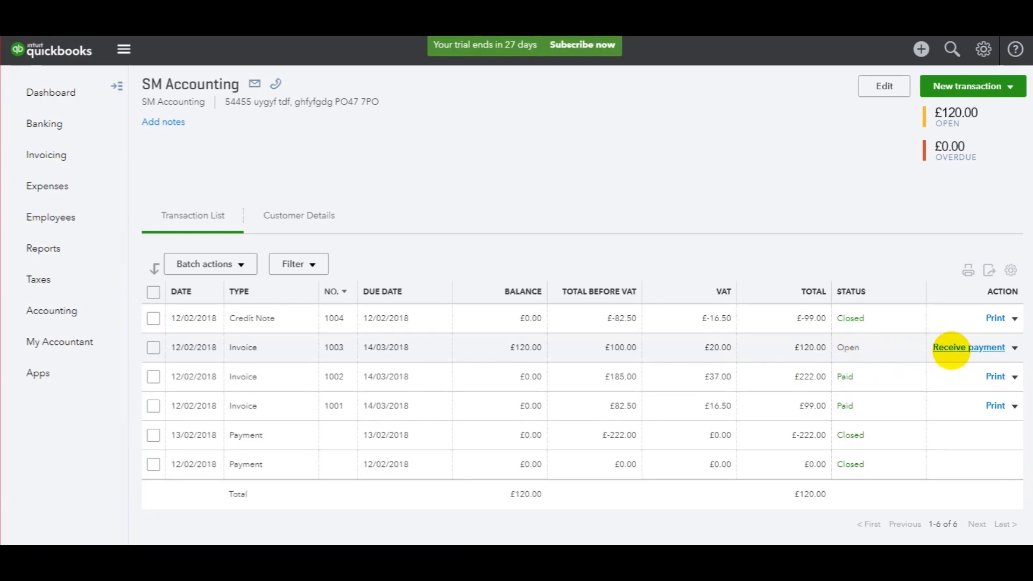
{"action": "left_click", "coordinate": [950, 349]}
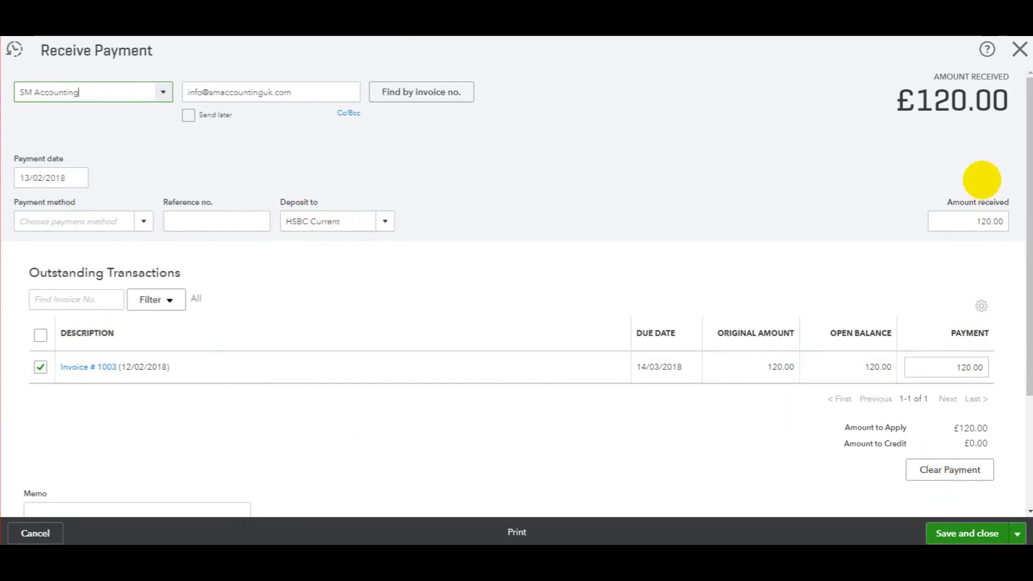
{"action": "left_click", "coordinate": [1019, 50]}
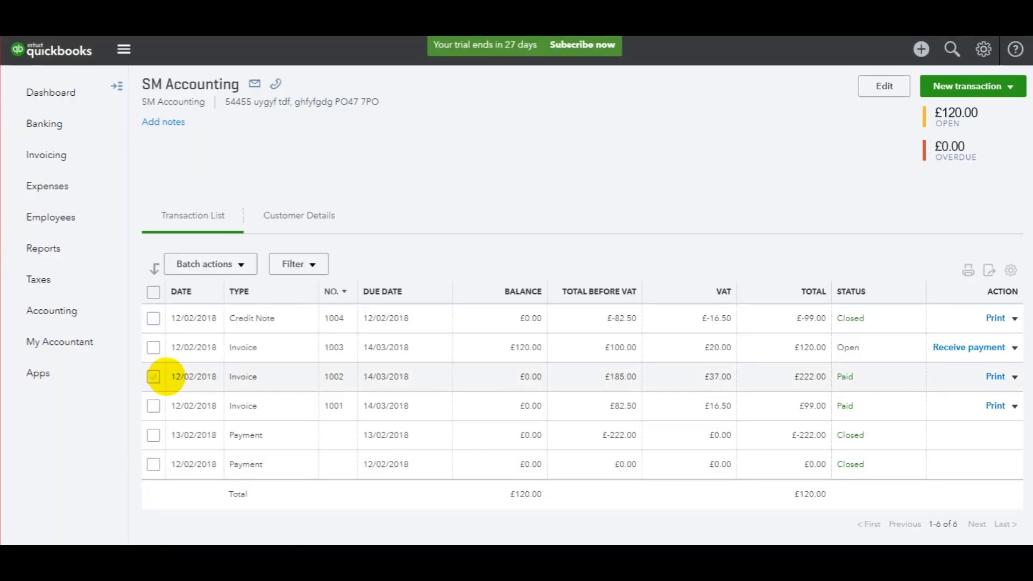